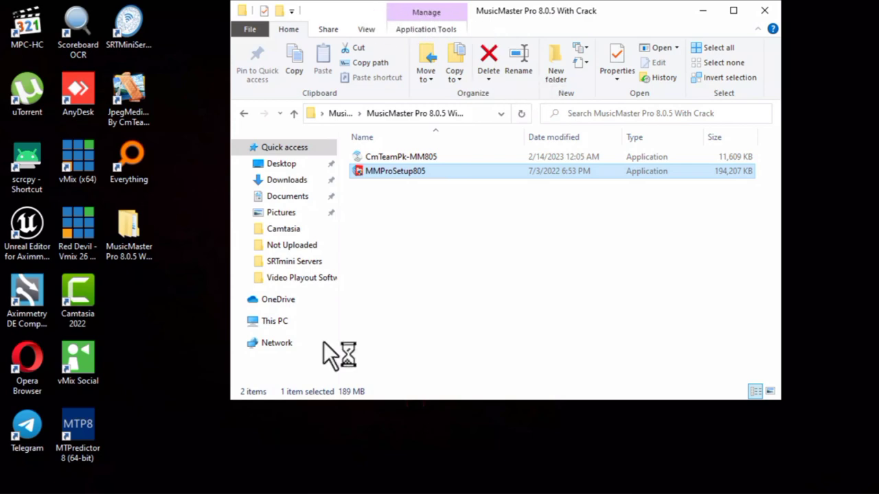
Step: Move the folder window aside and accept the license agreement in the MusicMaster setup
left_click_drag(352, 14, 622, 228)
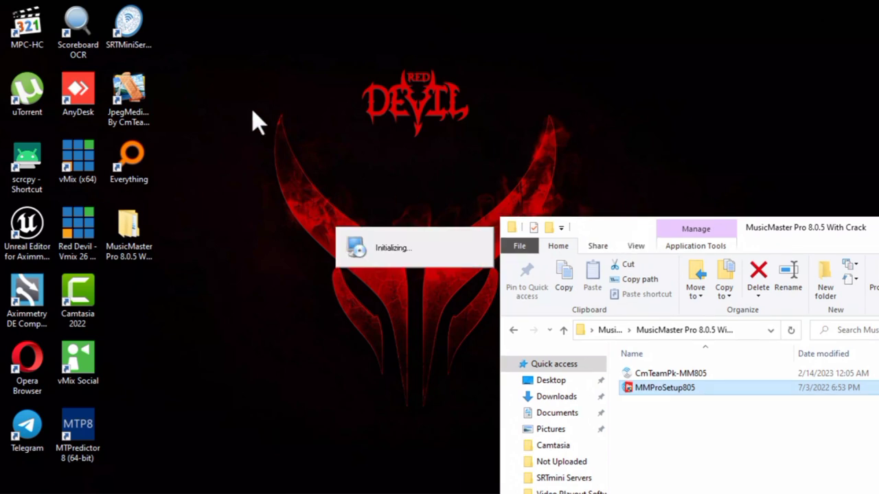
left_click_drag(653, 217, 699, 218)
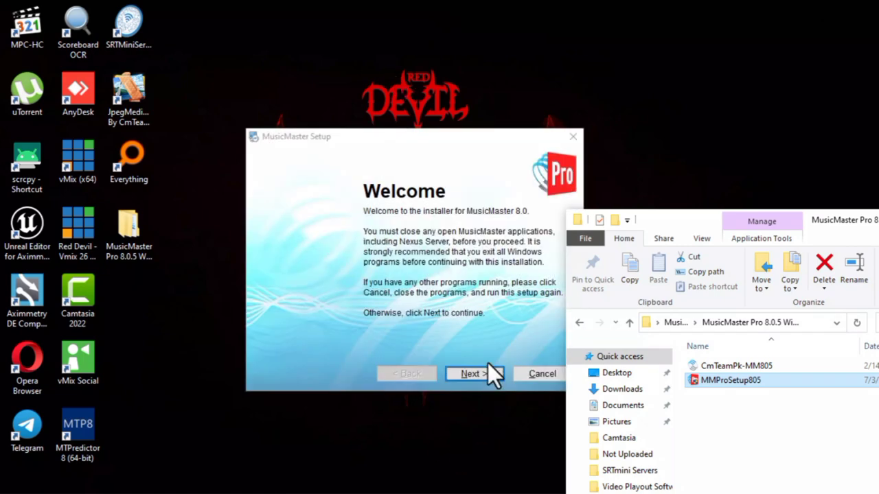
left_click(483, 374)
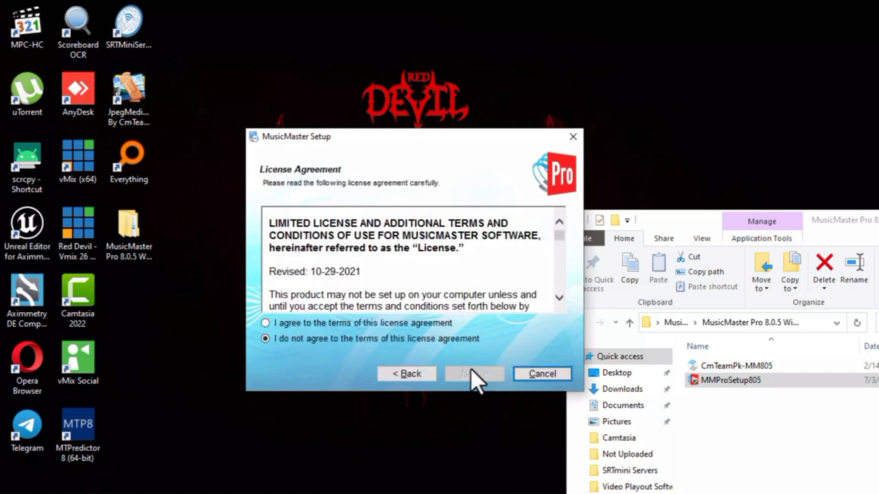
left_click(438, 325)
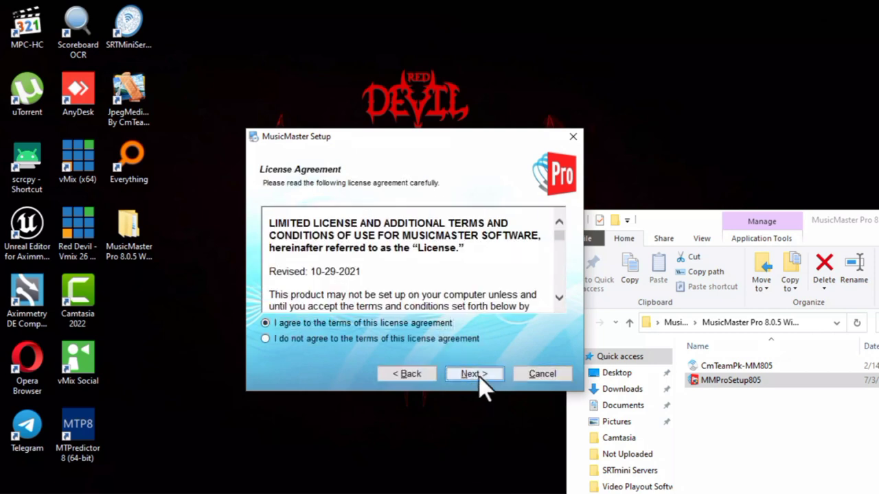
left_click(473, 374)
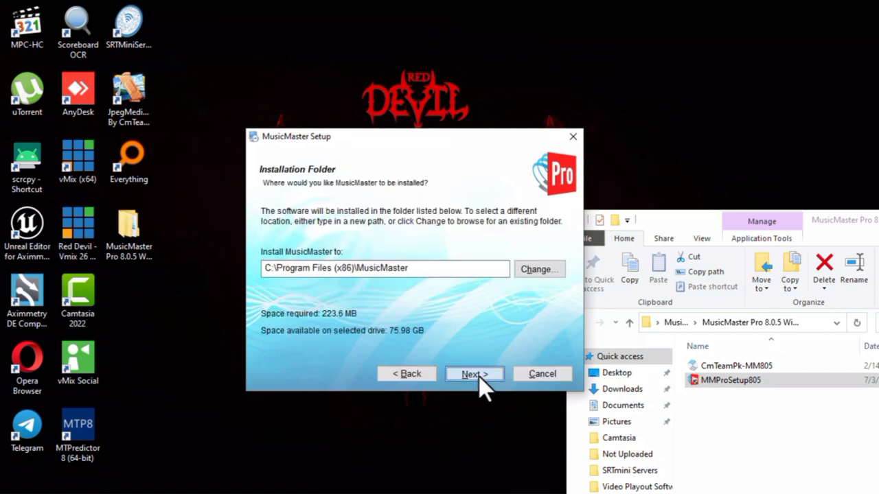
Step: Install MusicMaster to C:\Program Files (x86)\MusicMaster with its databases in the Windows Public Documents Folder
left_click(478, 376)
left_click(479, 376)
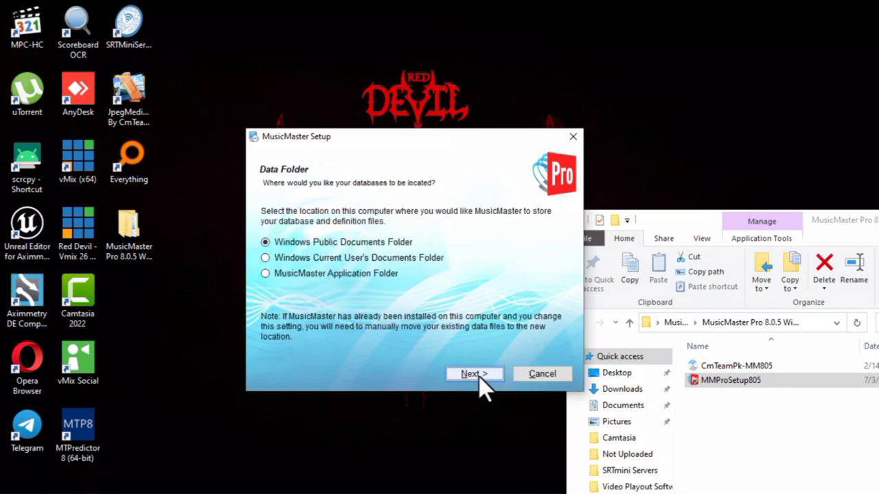
left_click(478, 376)
left_click(478, 376)
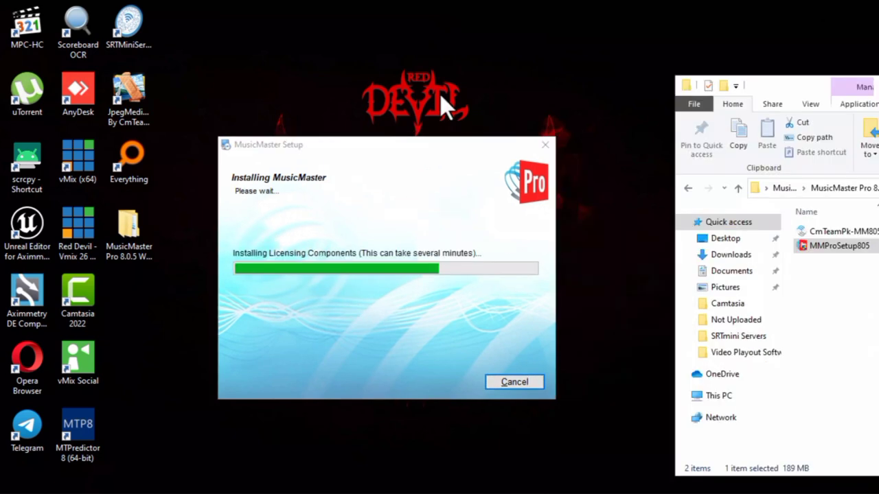
right_click(426, 62)
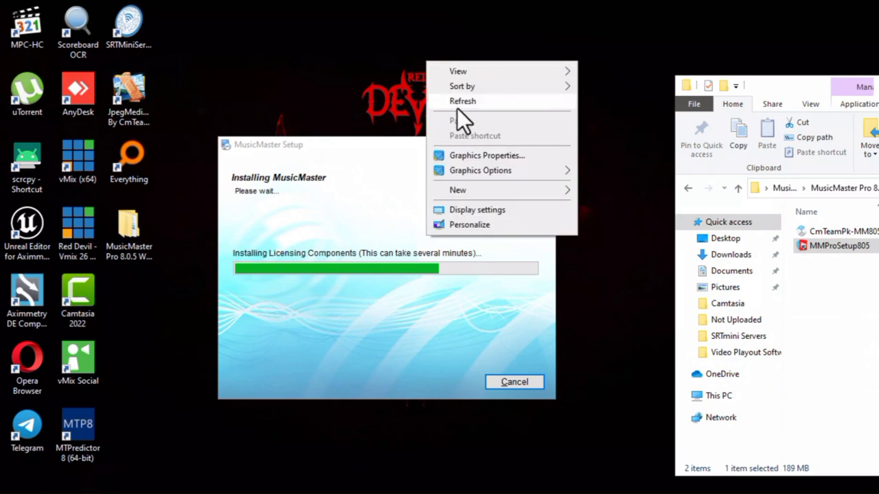
left_click(451, 96)
right_click(434, 52)
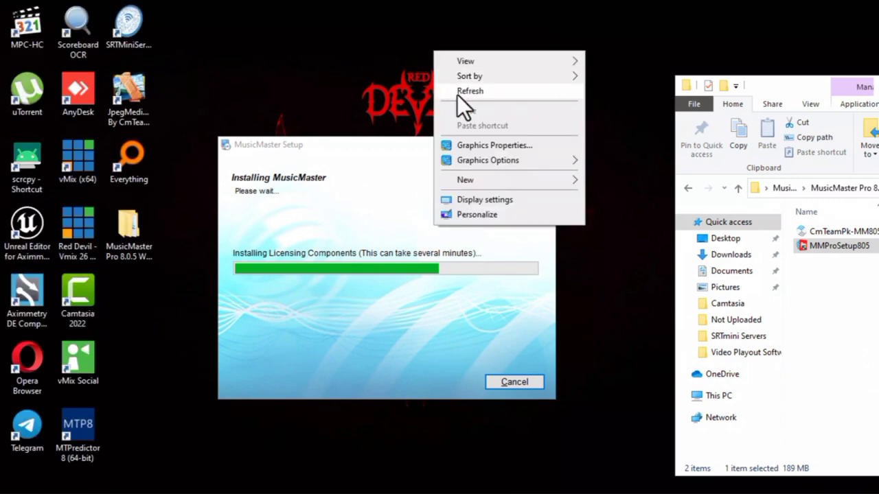
left_click(458, 96)
right_click(386, 4)
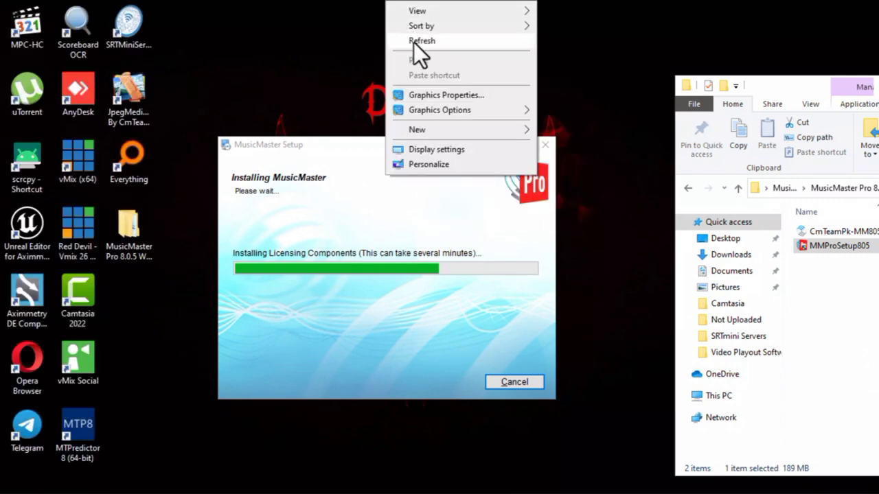
left_click(415, 42)
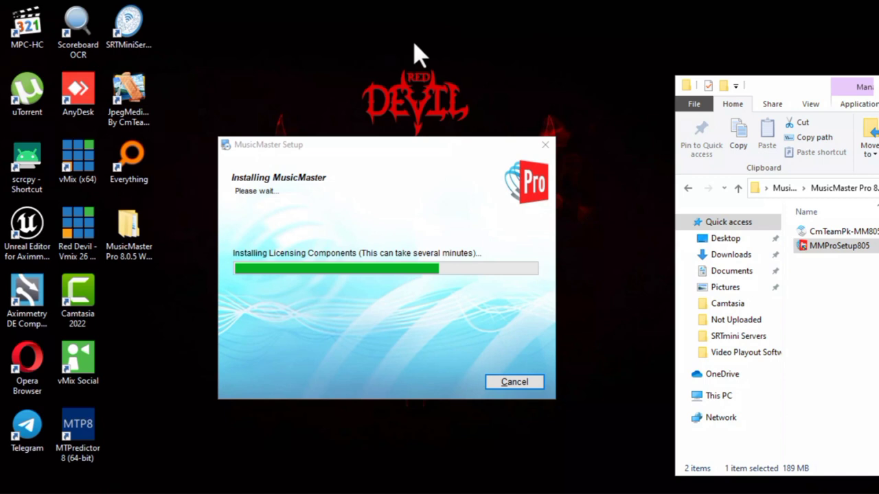
right_click(391, 11)
left_click(432, 57)
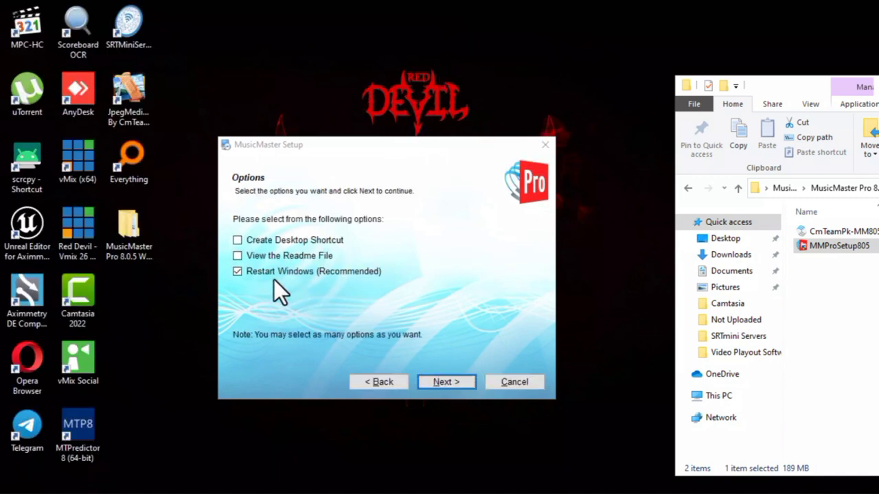
Step: Finish the MusicMaster setup with a desktop shortcut and without restarting Windows
left_click(267, 273)
left_click(237, 241)
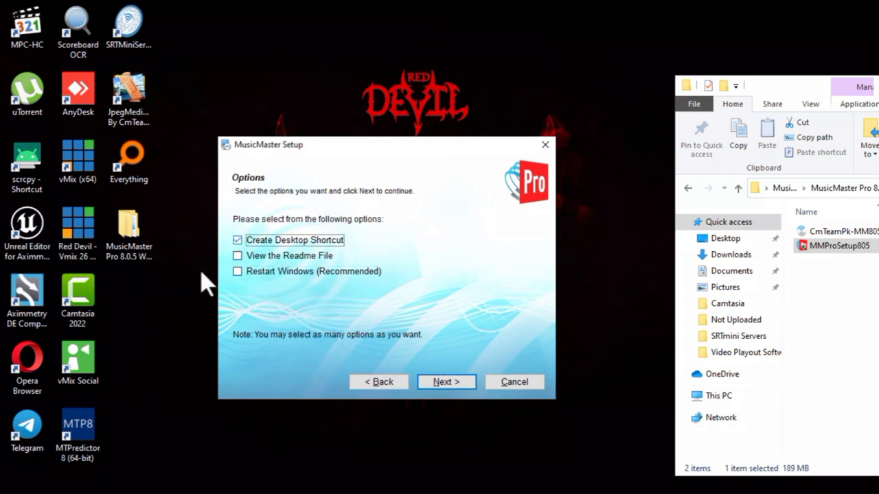
key("Return")
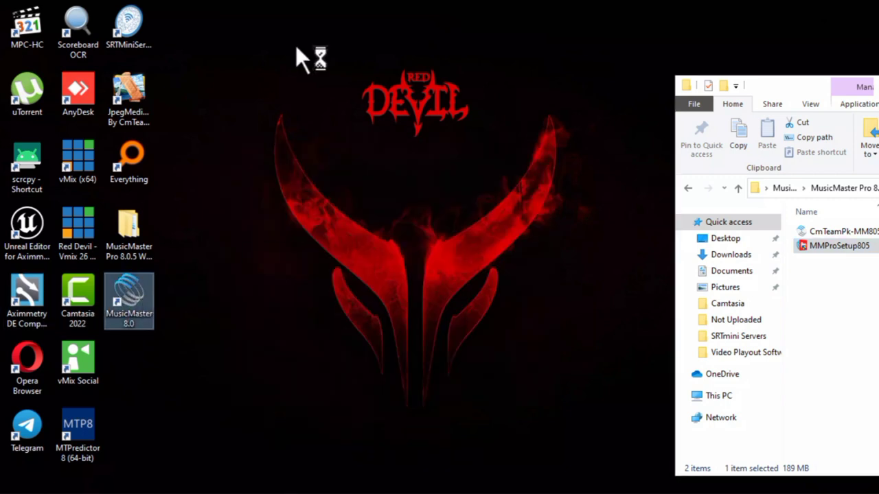
right_click(309, 96)
left_click(315, 85)
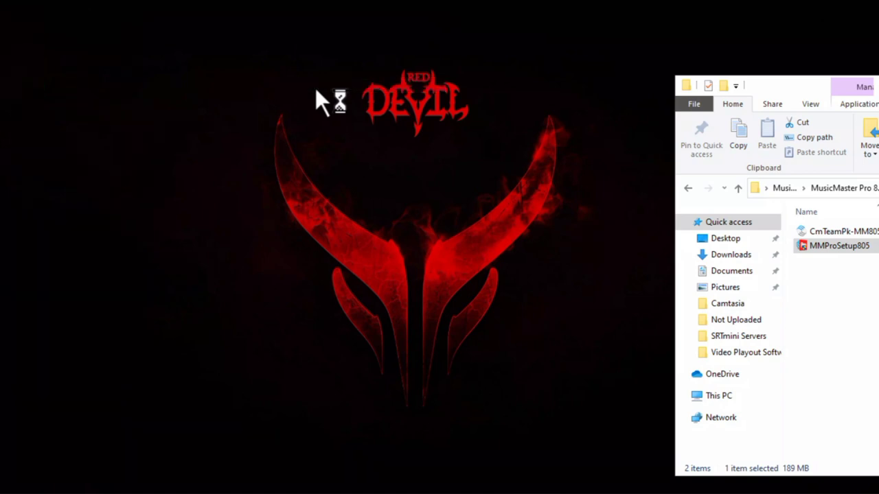
right_click(315, 87)
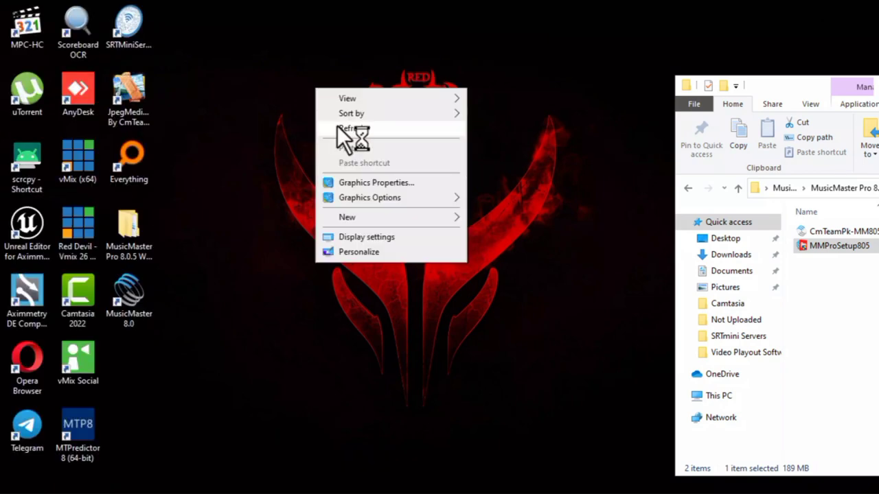
left_click(337, 125)
right_click(275, 77)
left_click(313, 118)
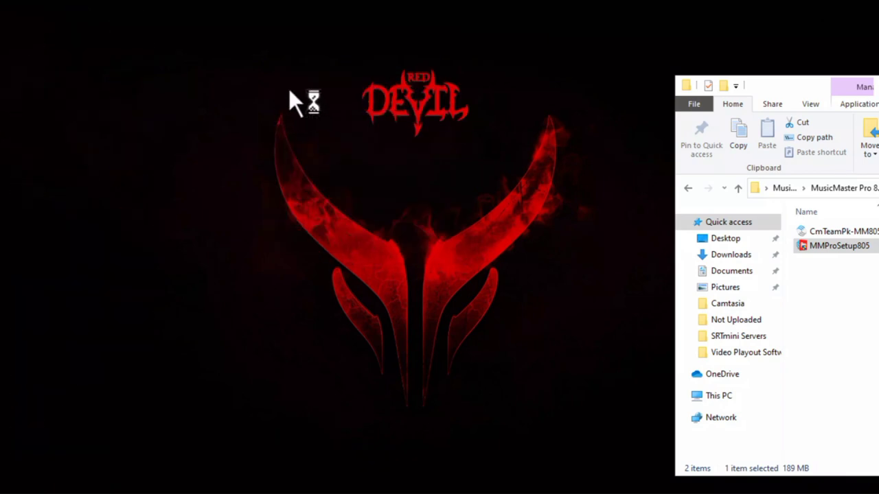
right_click(289, 89)
left_click(316, 128)
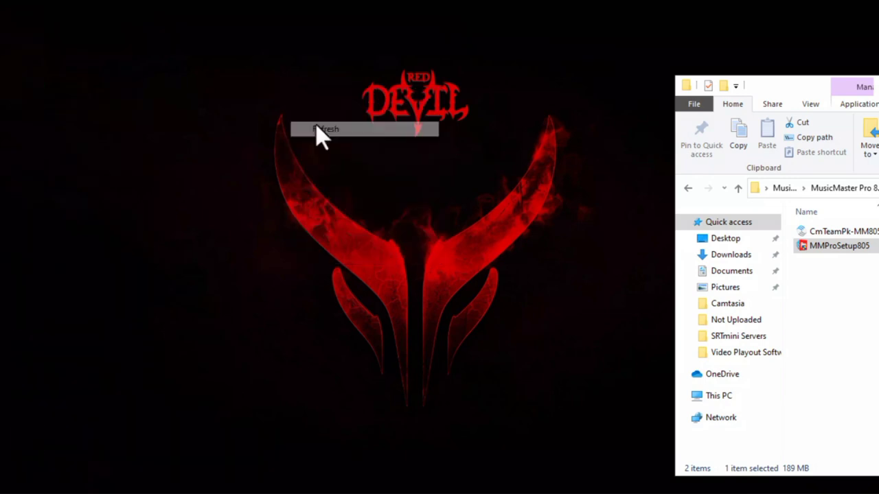
right_click(313, 119)
left_click(341, 157)
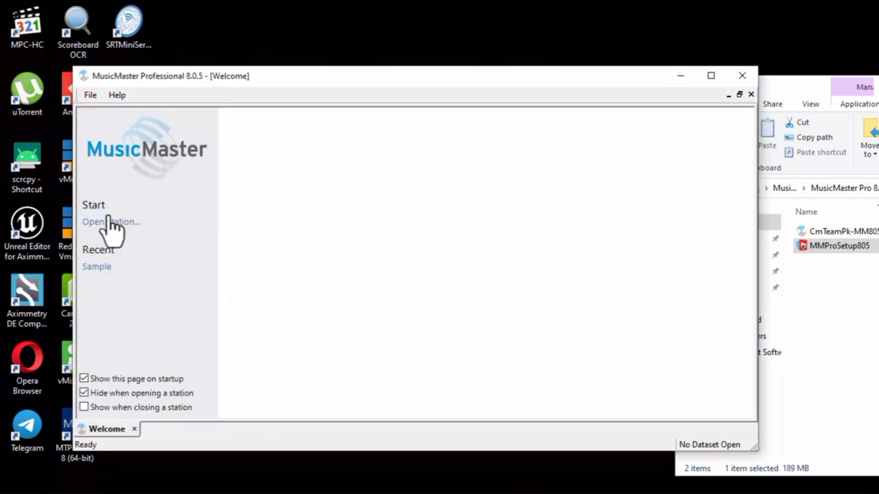
Step: Try to open a station from the MusicMaster welcome page, and close the program
left_click(108, 220)
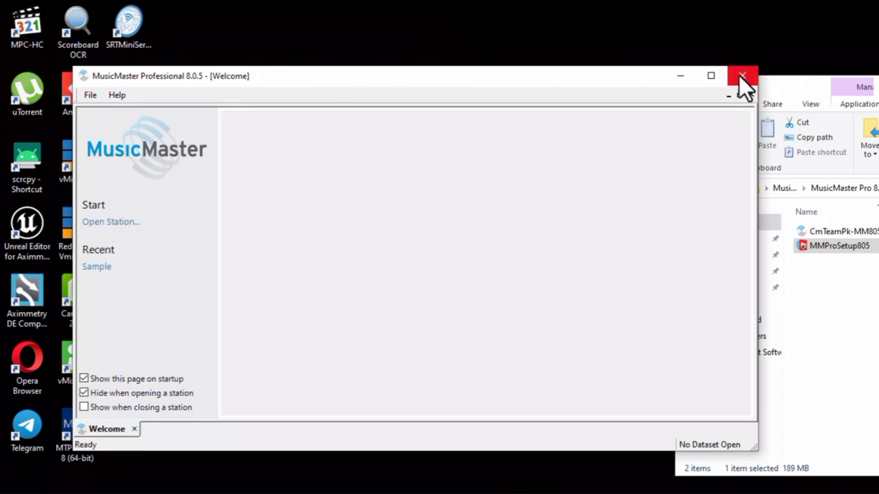
left_click(741, 75)
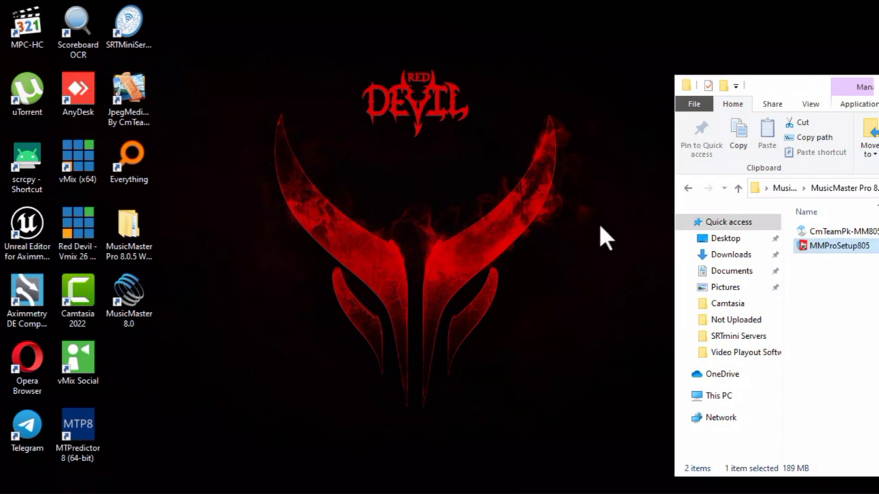
Step: Run the CmTeamPk-MM805 file and enter the password for the encrypted file
left_click(847, 232)
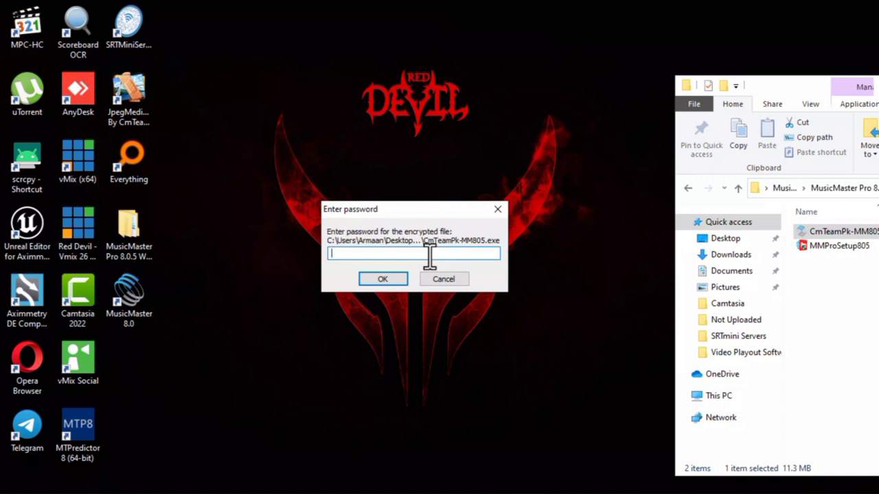
type("••••••••")
key("Return")
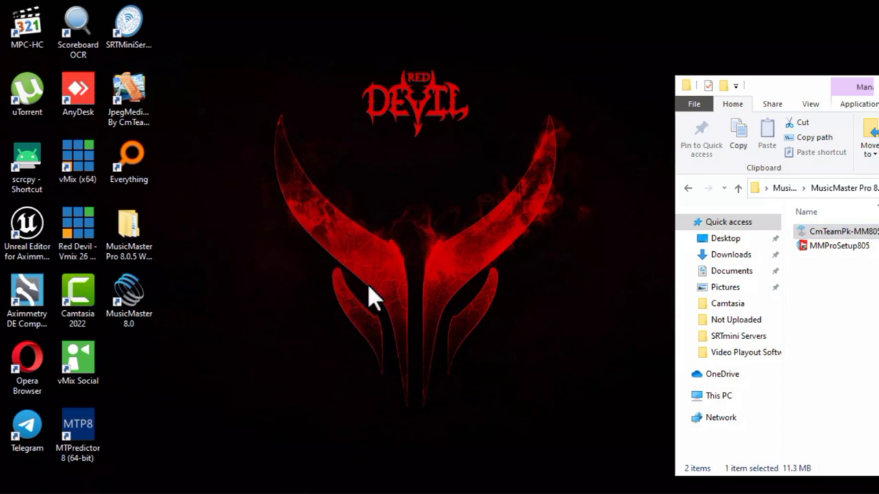
right_click(387, 169)
left_click(415, 205)
right_click(413, 194)
left_click(441, 234)
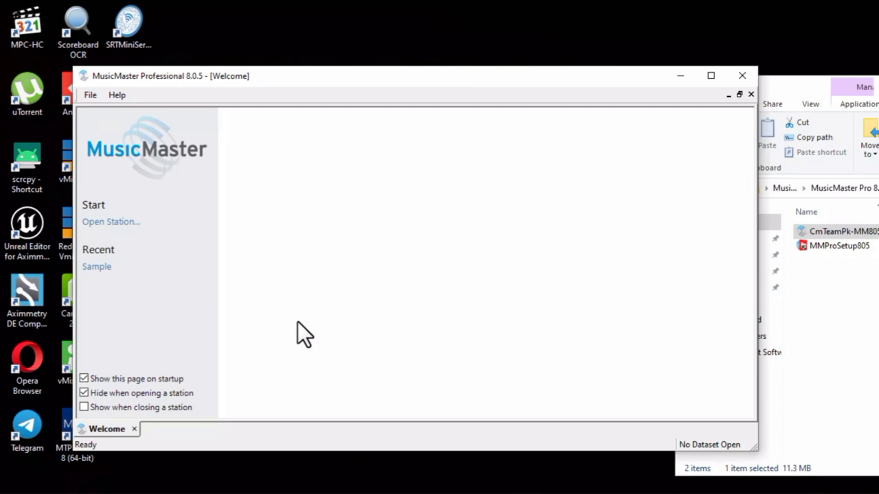
Step: Maximize MusicMaster and open the Sample station dataset from the default data folder
left_click(719, 80)
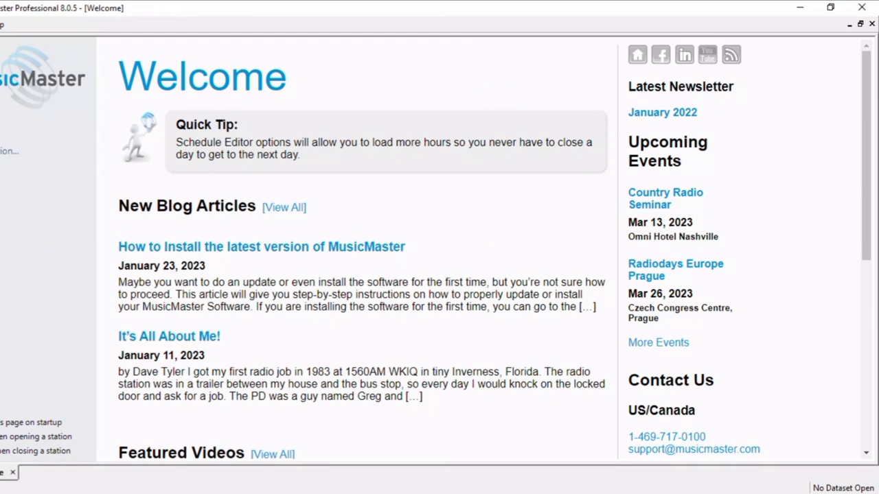
left_click(3, 152)
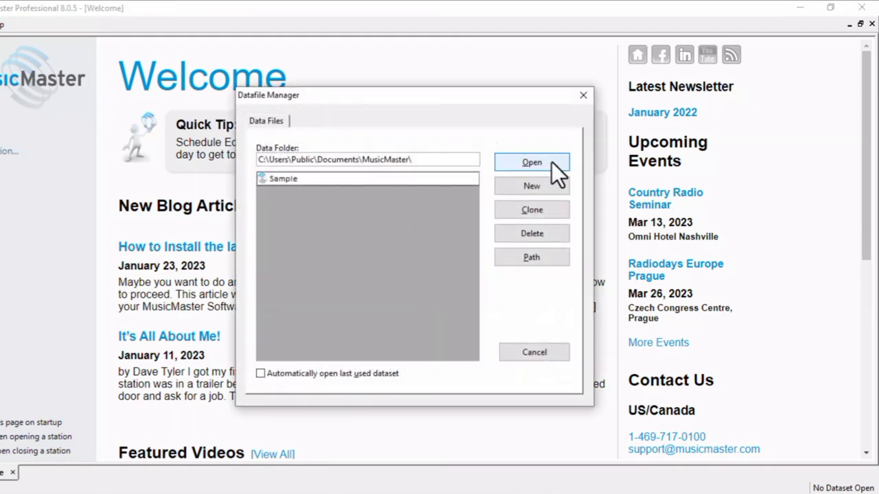
left_click(551, 162)
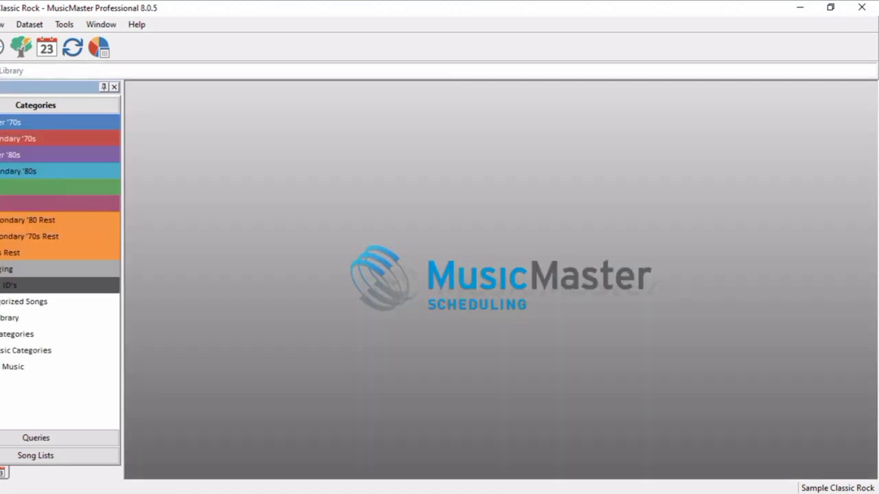
Step: View the list of format clocks in Format Clock Maintenance and close it
left_click(2, 52)
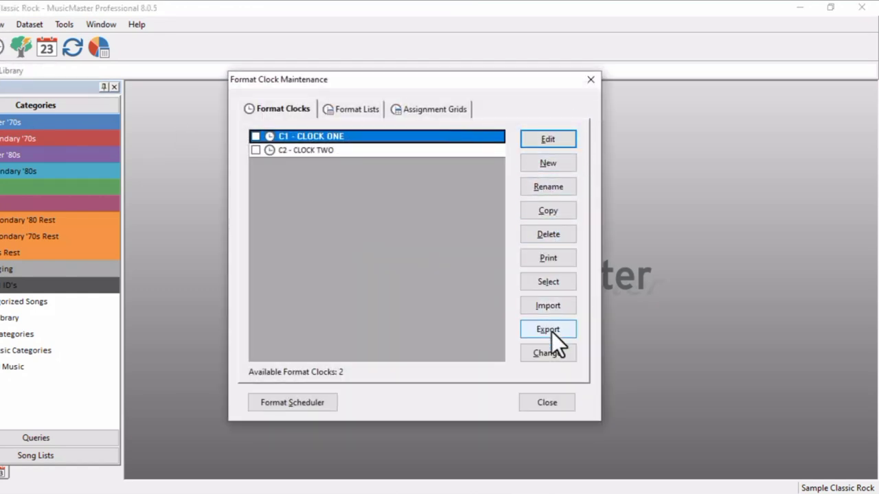
left_click(591, 81)
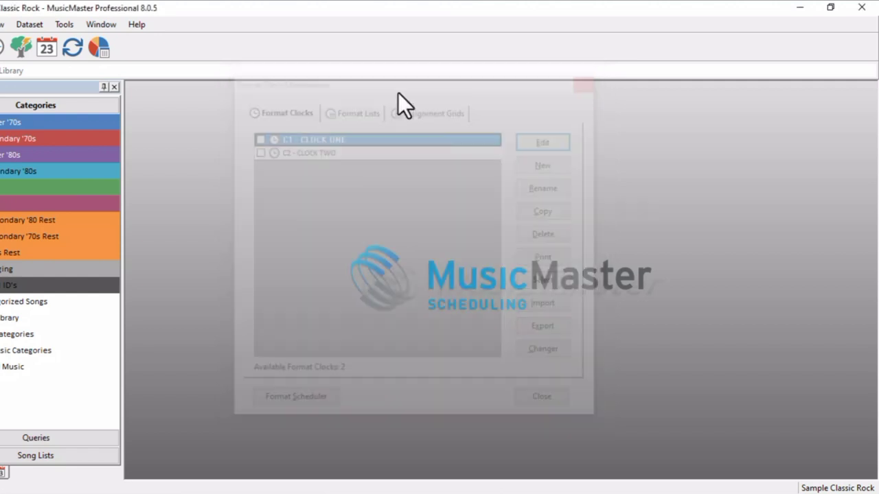
Step: Load the History Browser for 06/30/2021, 12AM to 11PM, and look at entries in the play history
left_click(99, 47)
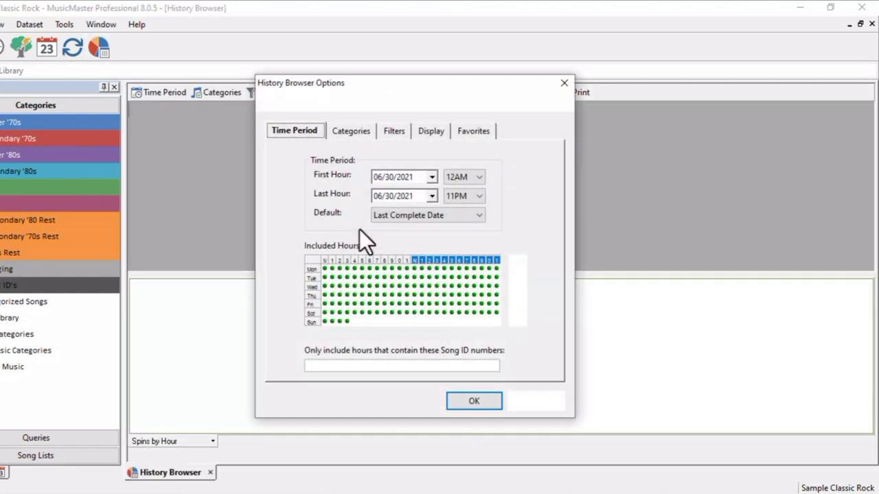
left_click(480, 406)
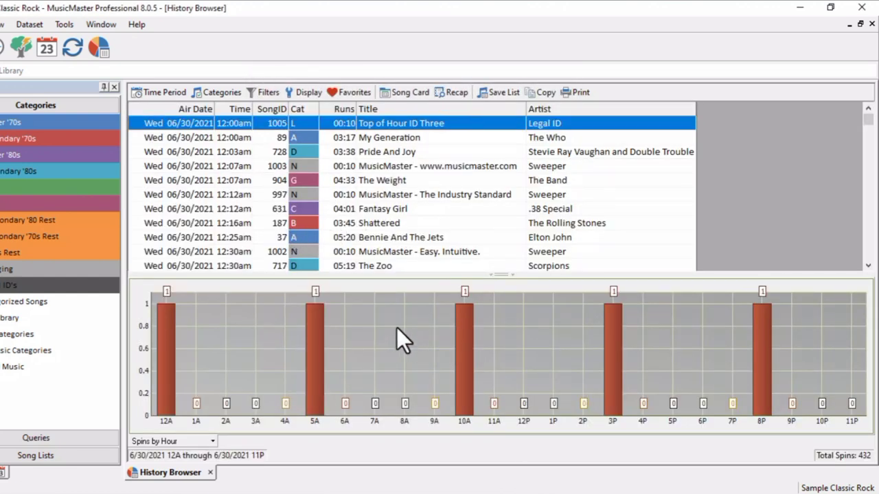
left_click(400, 222)
left_click(319, 124)
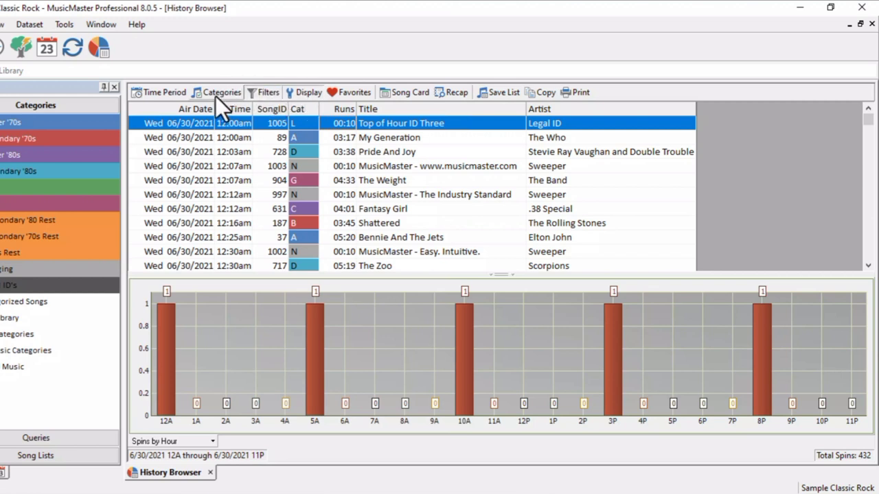
Step: Open the Turnover Analysis and look through the Categories, Filters, Display and Favorites settings of the History Browser options
left_click(69, 45)
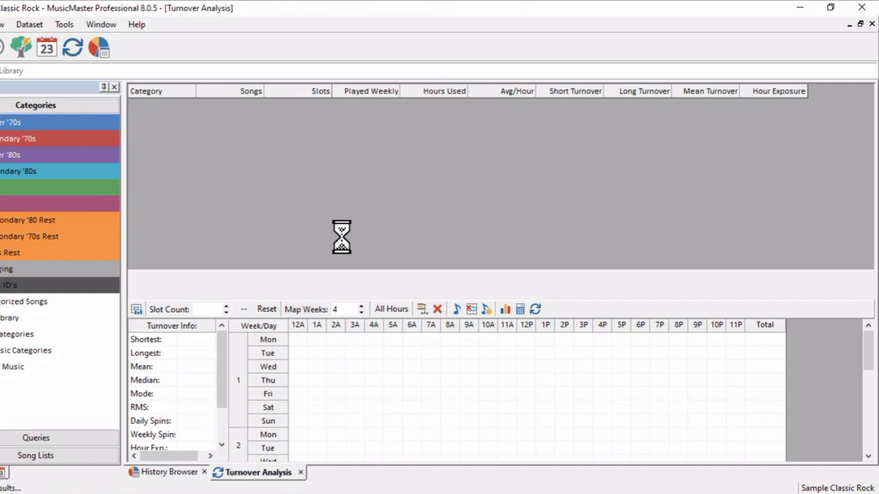
left_click(42, 53)
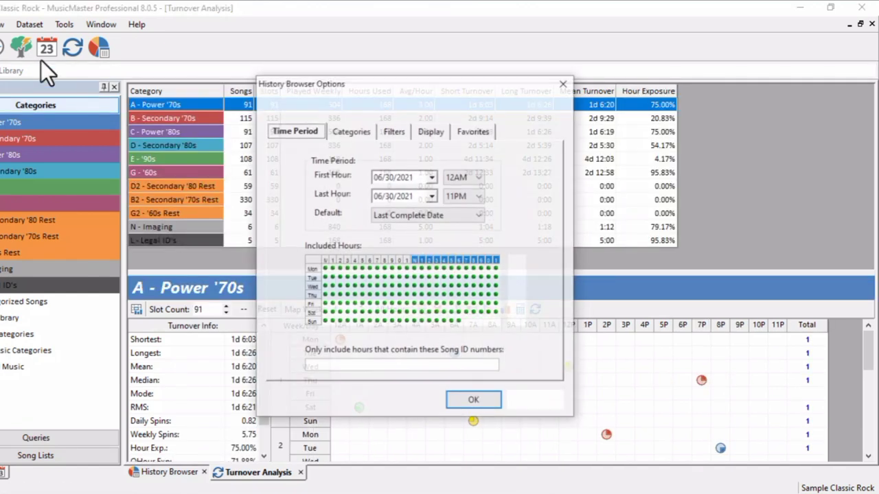
left_click(358, 134)
left_click(396, 131)
left_click(433, 132)
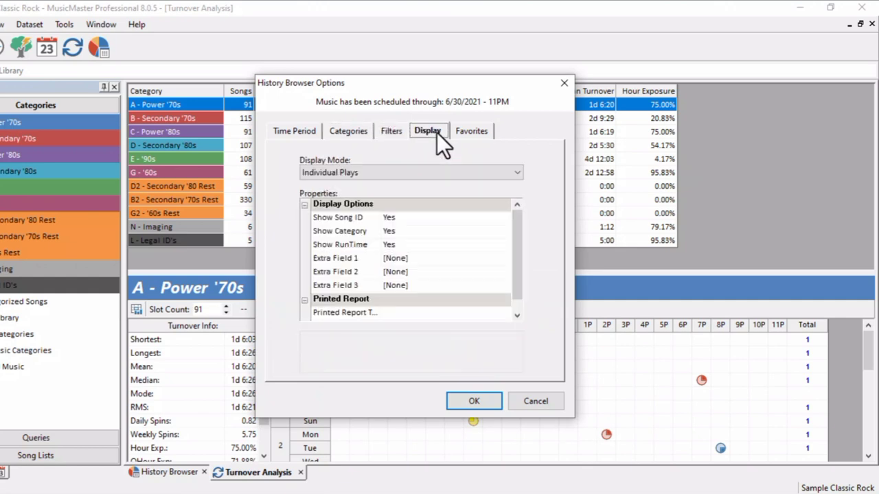
left_click(474, 132)
Step: Open the Scheduling Calendar, accept purging the schedule history and advancing the last scheduled date, and select February 15 and 17, 2023
left_click(47, 46)
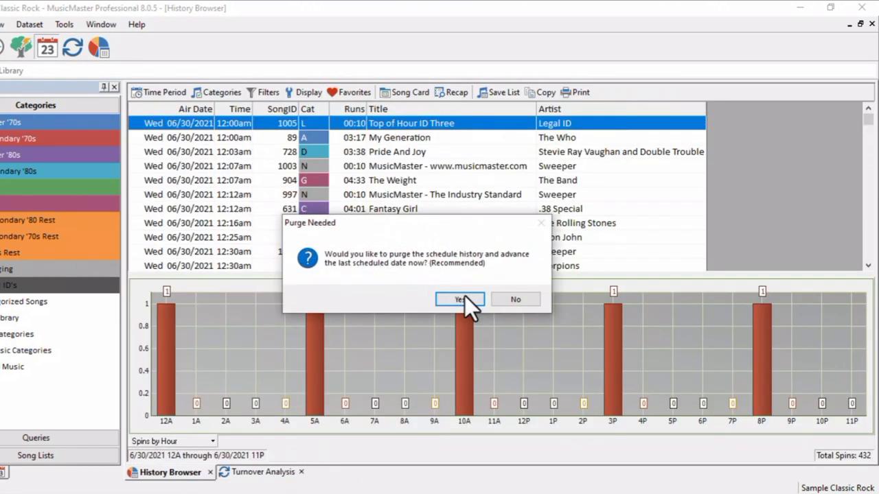
left_click(458, 299)
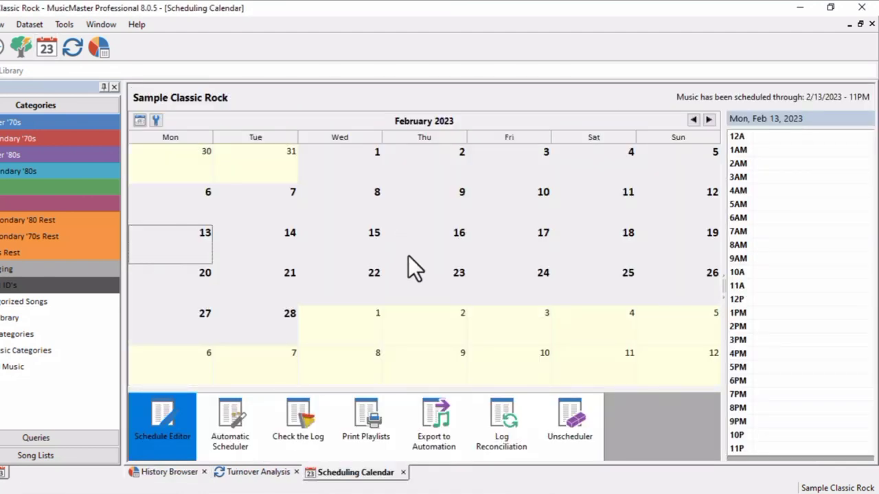
left_click(368, 257)
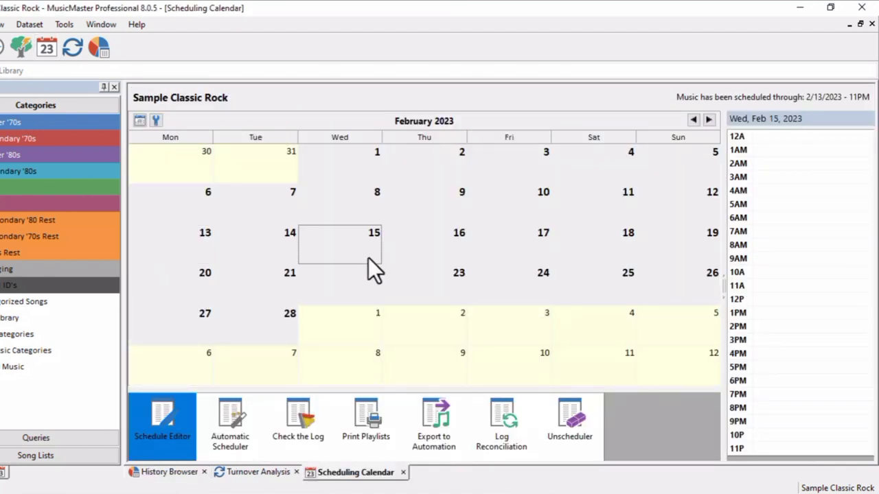
left_click(484, 244)
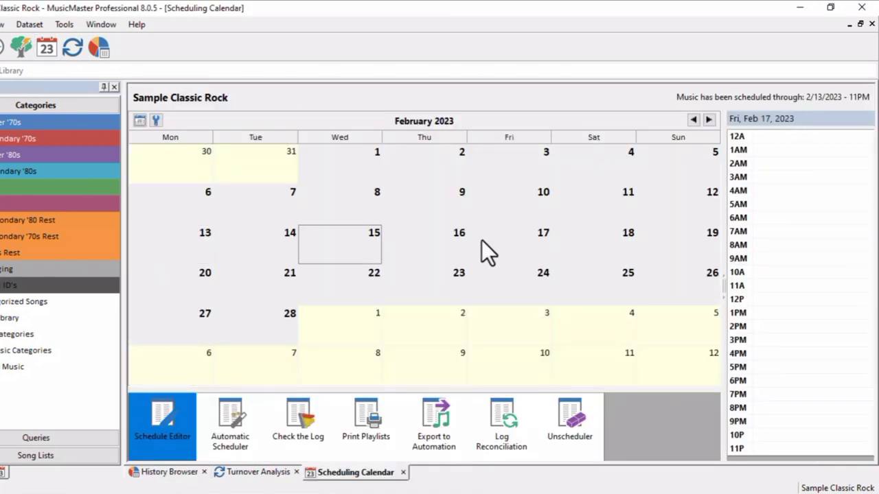
Step: Choose the Automatic Scheduler and go back through the calendar to select June 30, 2021
left_click(227, 429)
left_click(290, 316)
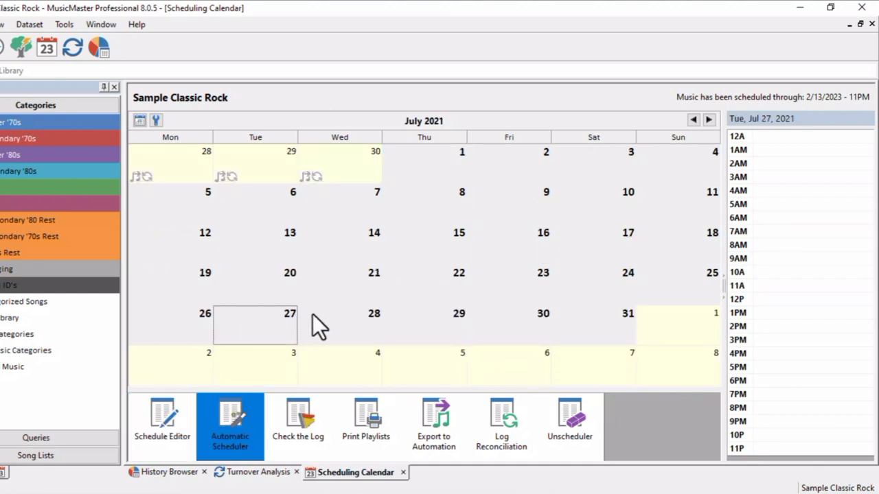
left_click(378, 316)
Step: Look through Check the Log, Print Playlists, Export to Automation, Log Reconciliation and Unscheduler for June 30, 2021, and close MusicMaster
left_click(292, 422)
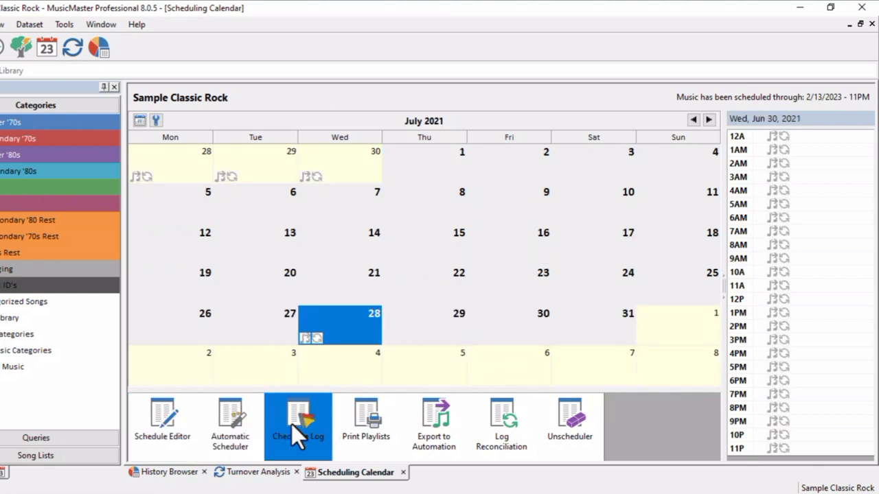
left_click(378, 423)
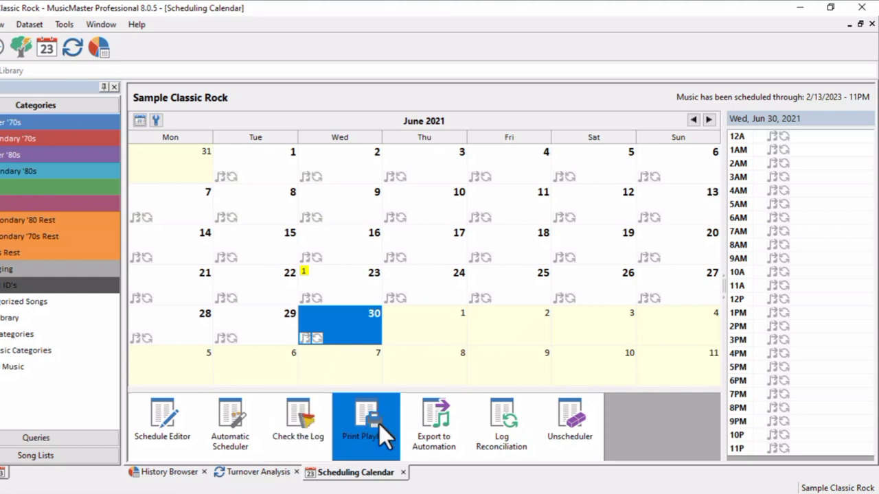
left_click(450, 427)
left_click(510, 424)
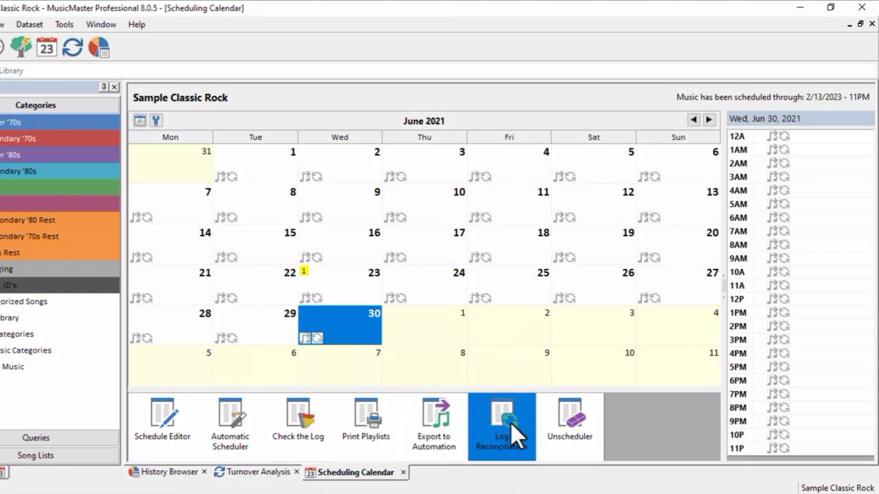
left_click(585, 427)
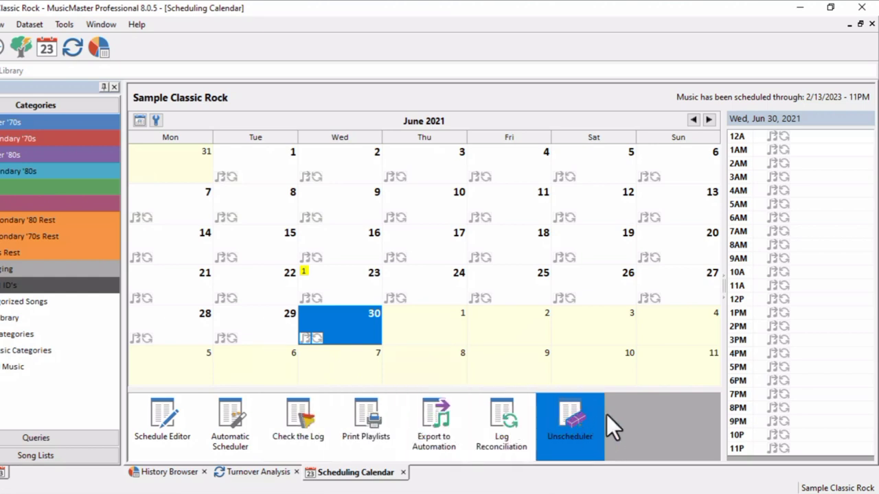
left_click(862, 8)
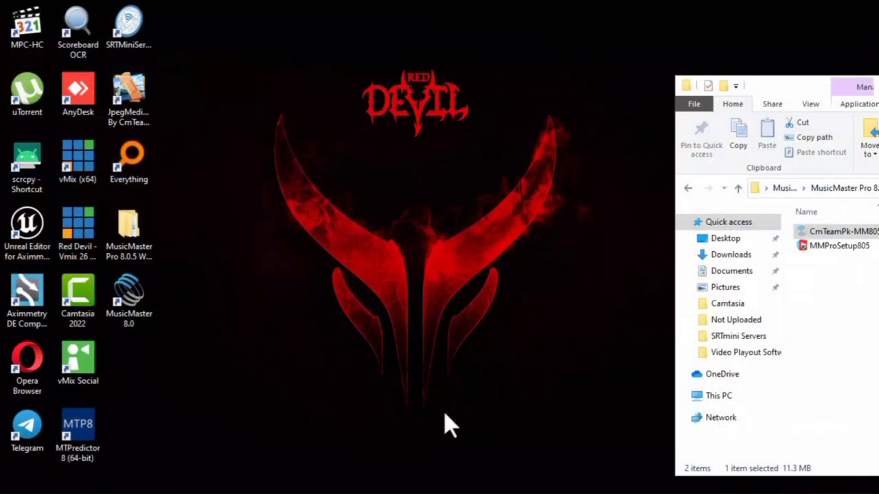